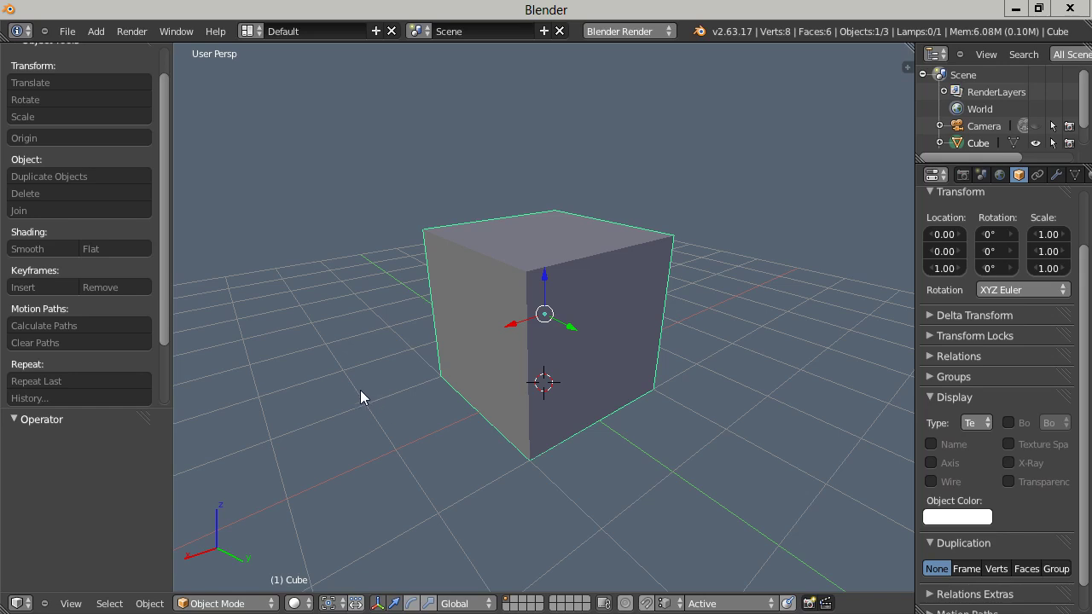
Choose the Blender 2012 Experimental interaction preset on the splash screen, then dismiss the splash.
left_click(210, 32)
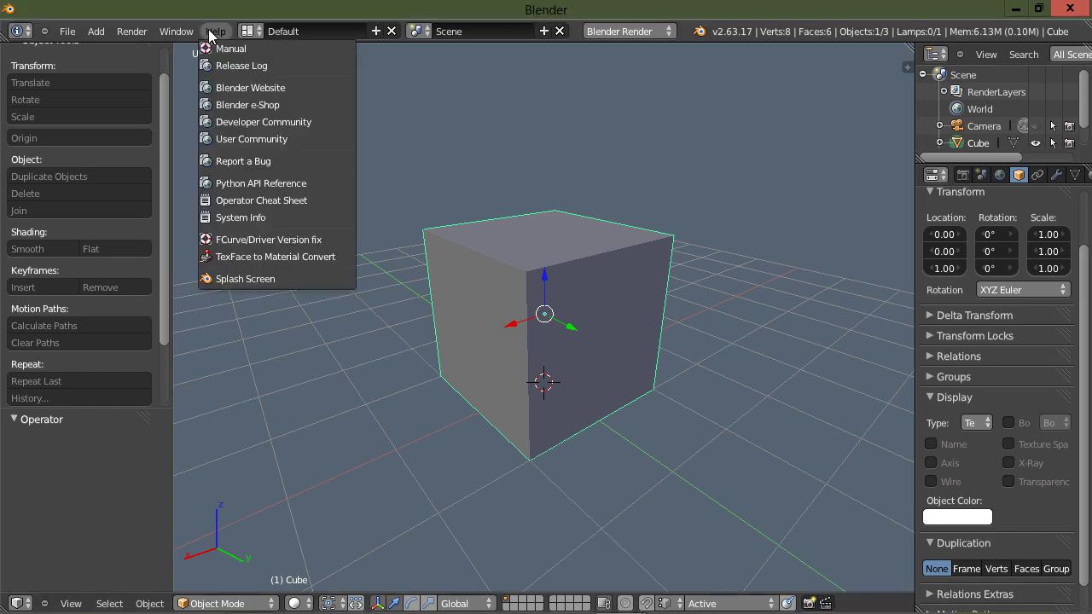
left_click(250, 278)
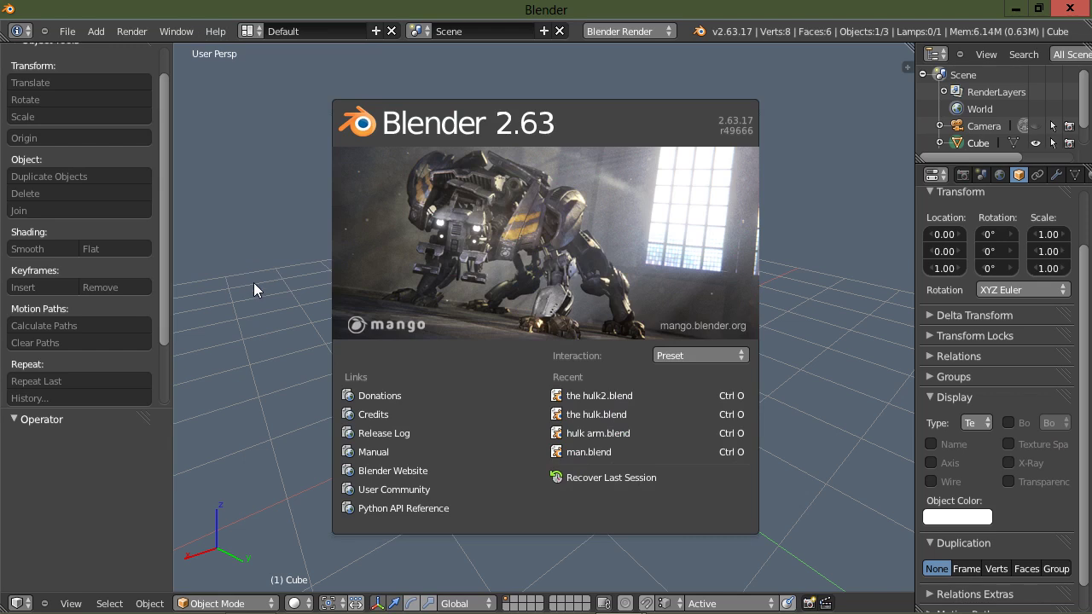
left_click(698, 357)
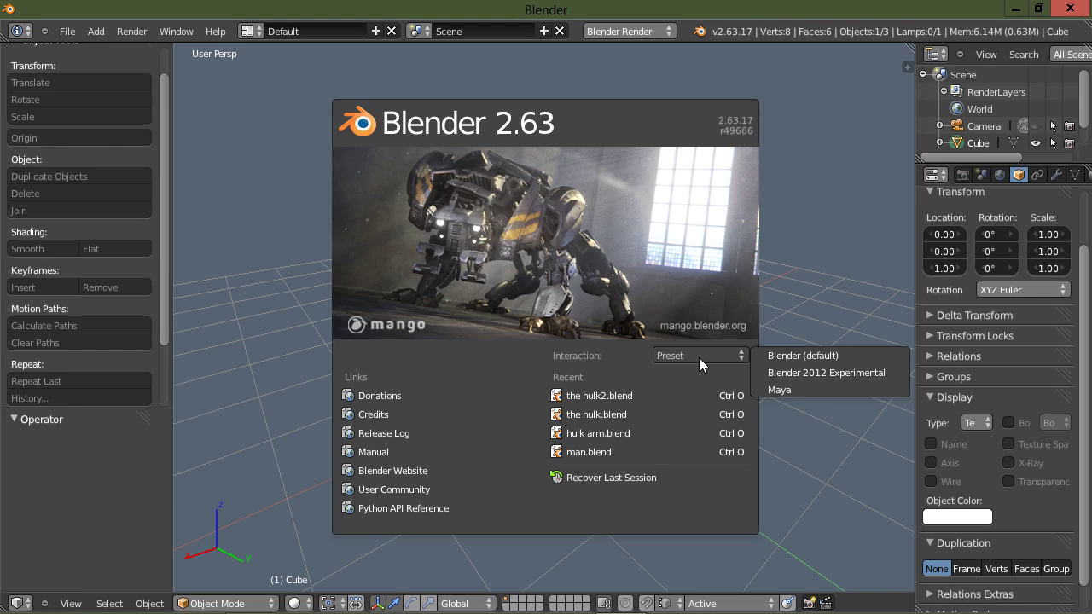
left_click(789, 375)
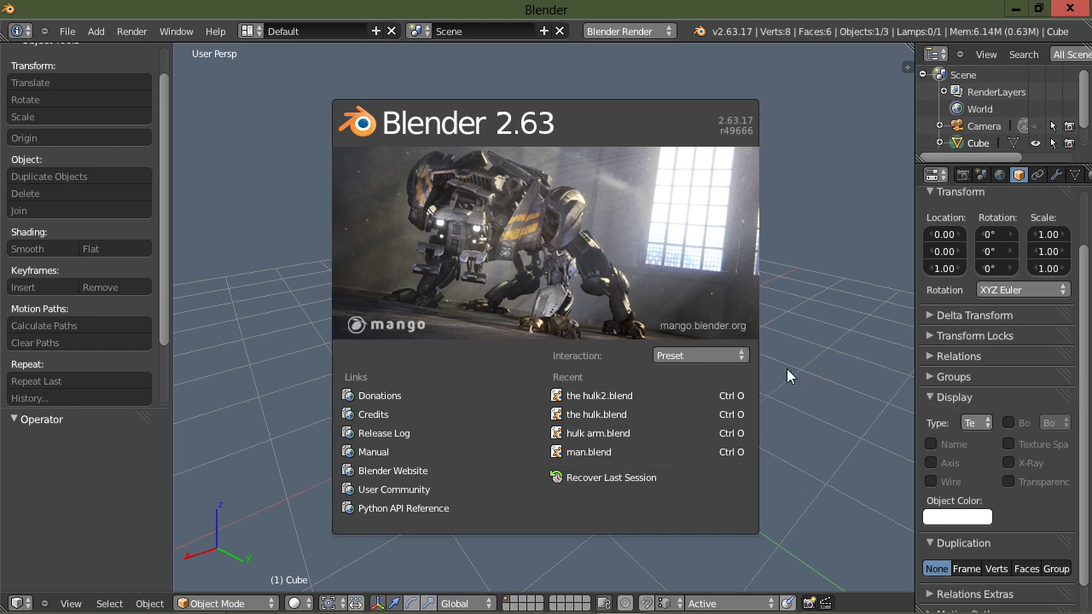
left_click(788, 370)
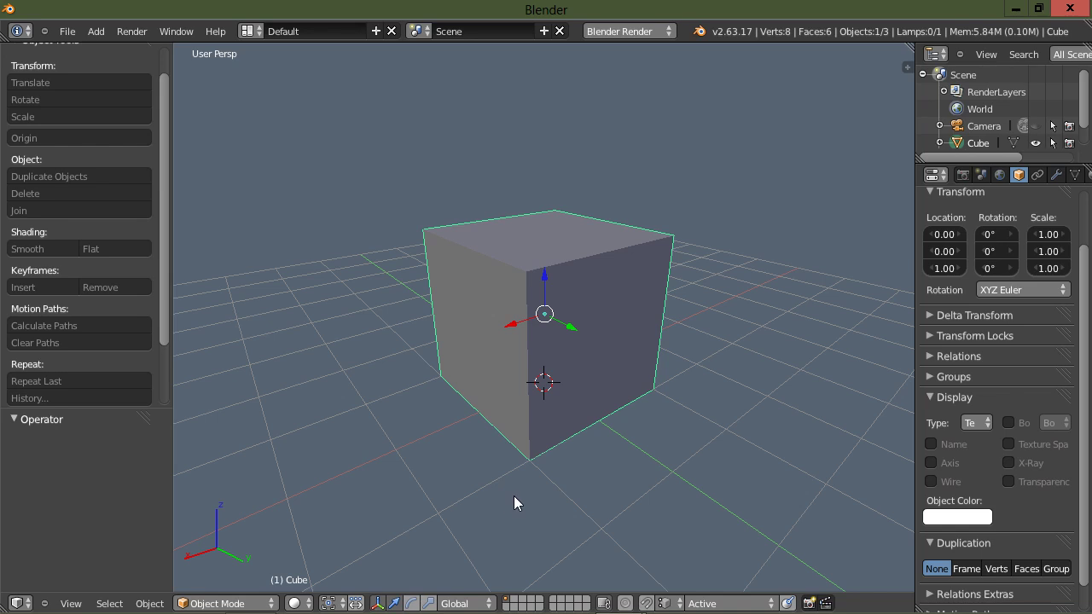
scroll(513, 494, "up", 1)
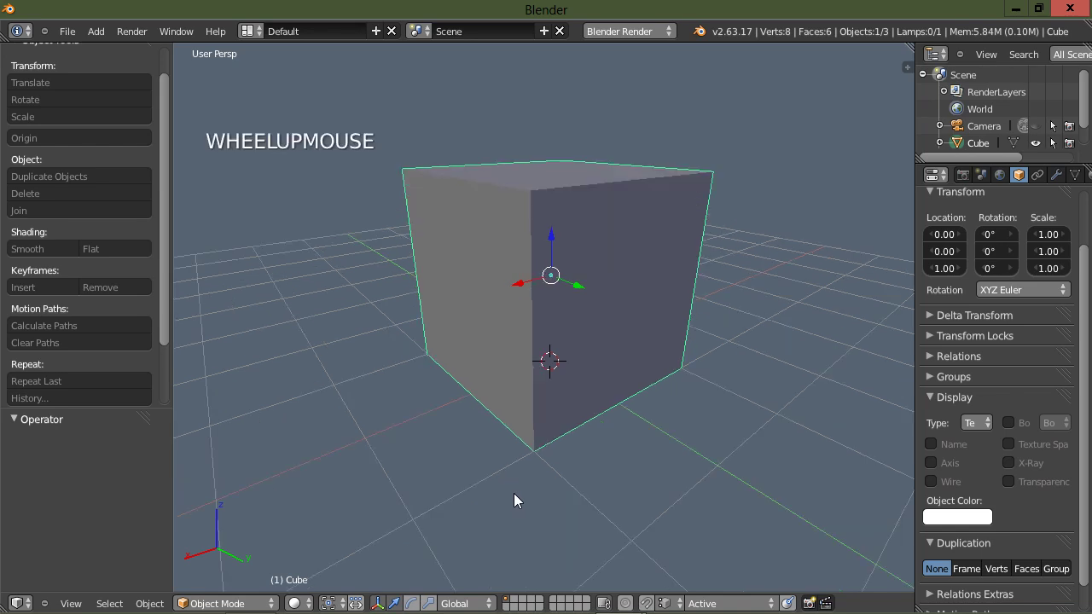
scroll(514, 500, "down", 1)
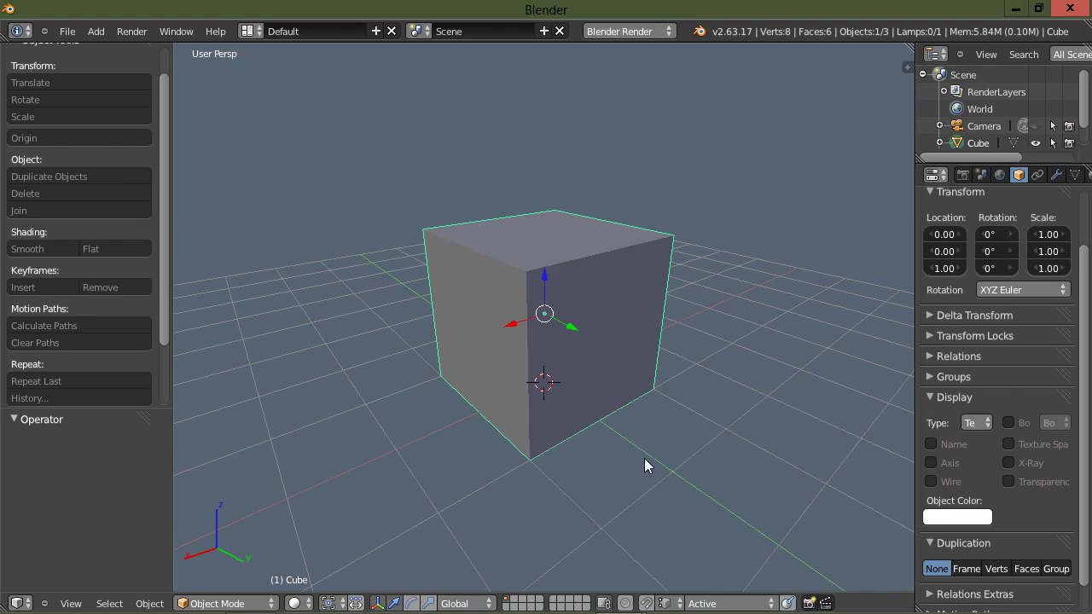
middle_click_drag(663, 422, 717, 422)
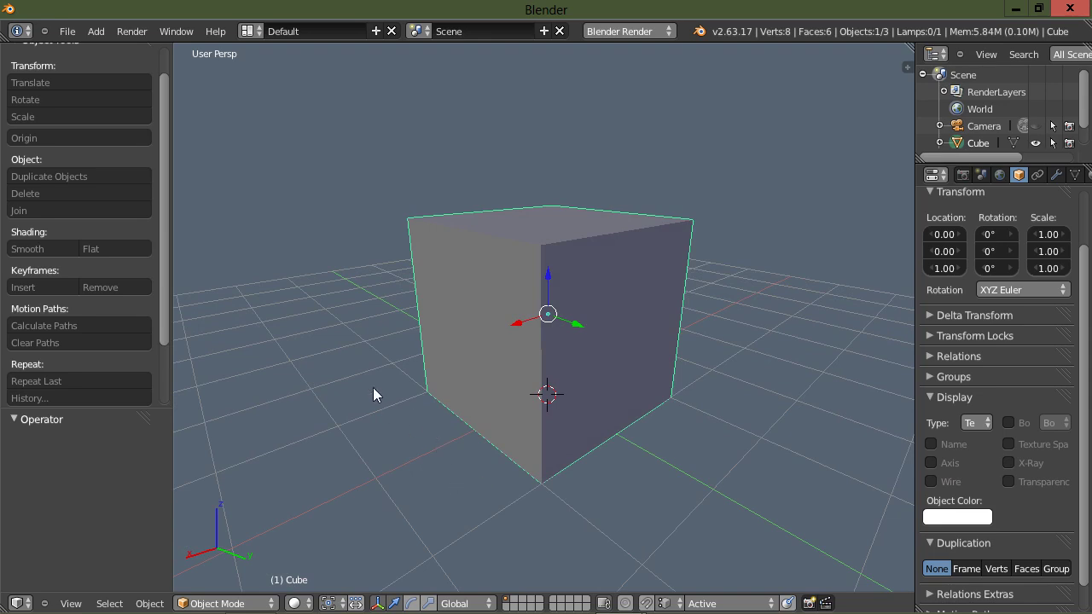
Enter Edit Mode, add a horizontal loop cut at the cube's mid-height, and select that loop.
key("space")
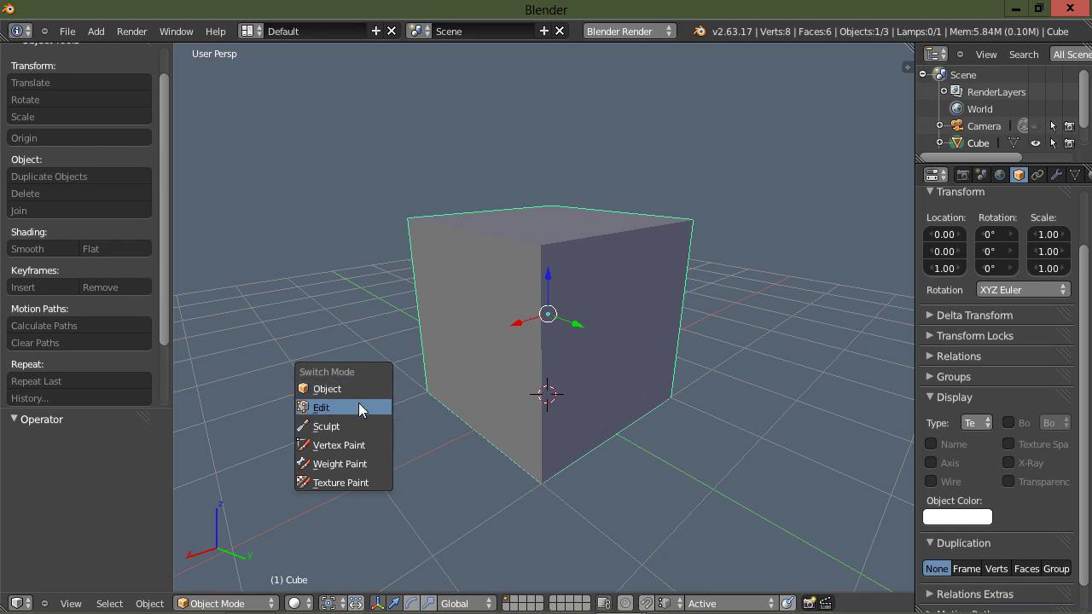
left_click(358, 407)
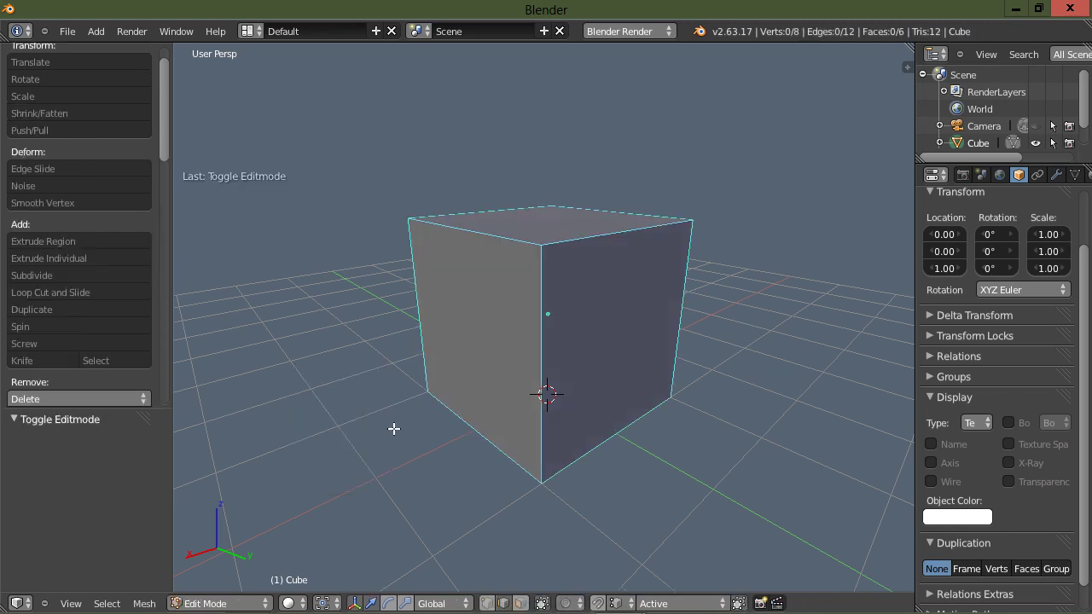
key("ctrl+r")
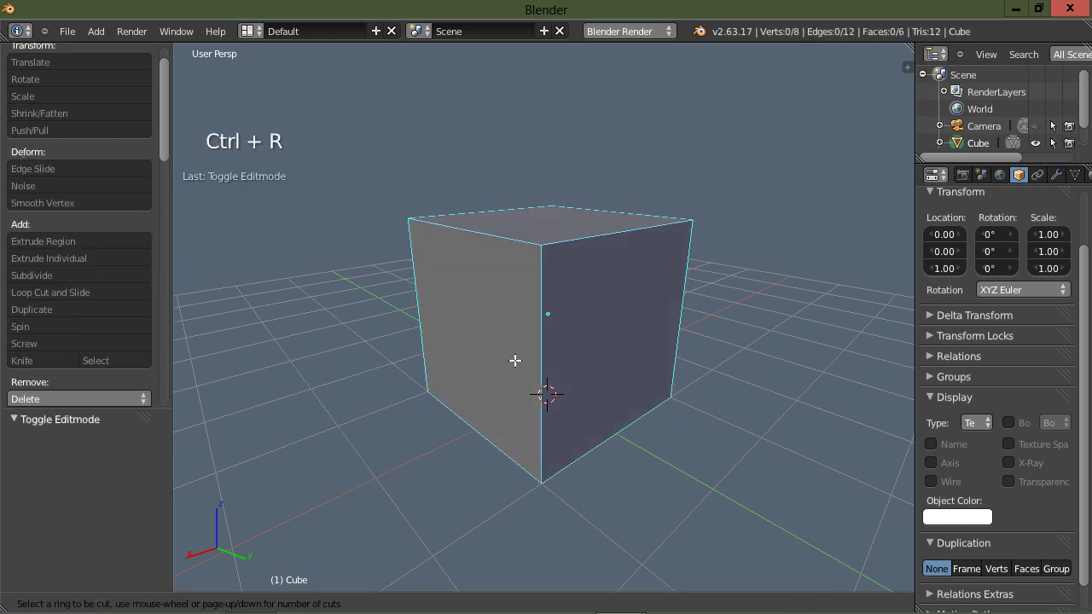
left_click(531, 348)
right_click(531, 348)
left_click(406, 459)
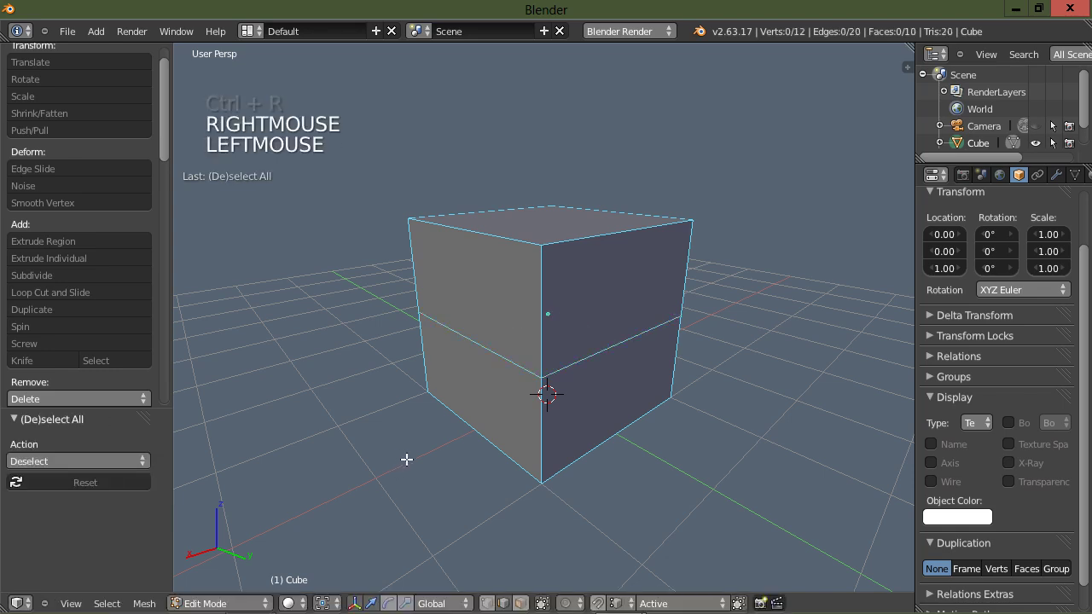
double_click(587, 359)
left_click(697, 397)
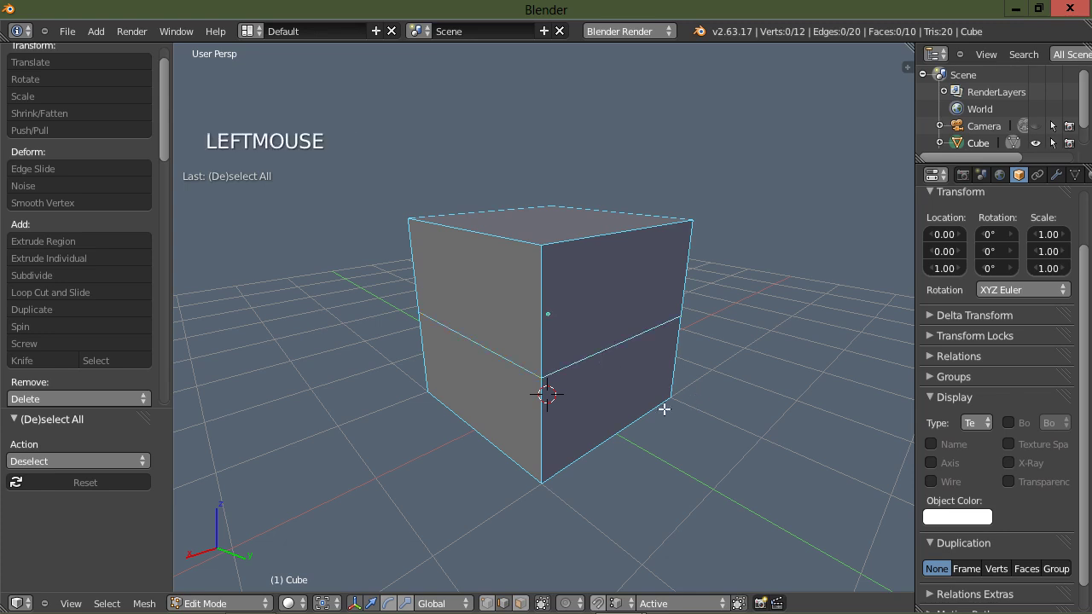
double_click(614, 438, "alt")
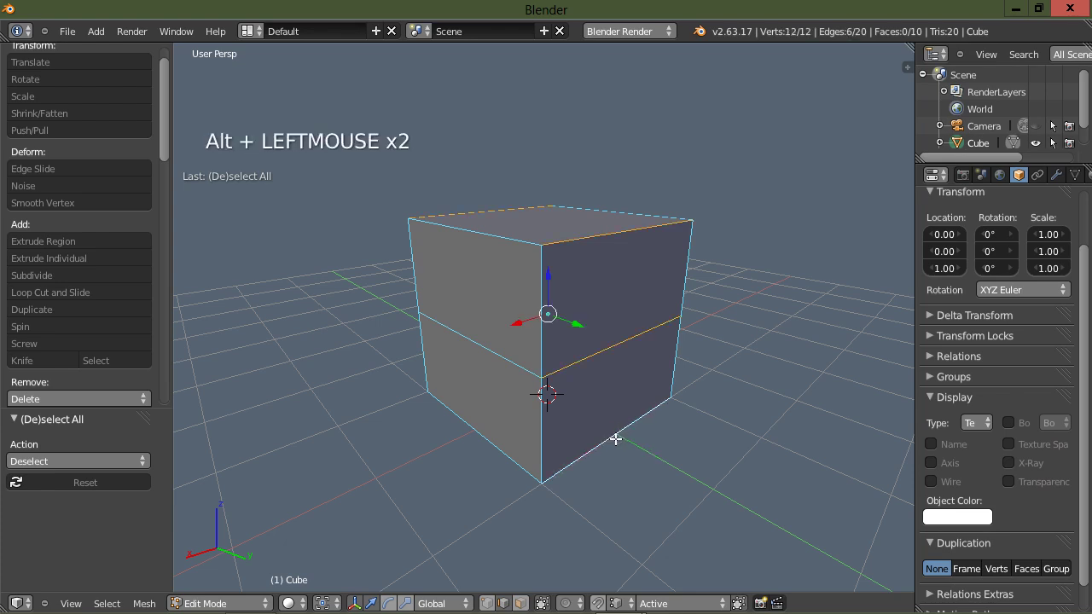
left_click(641, 460)
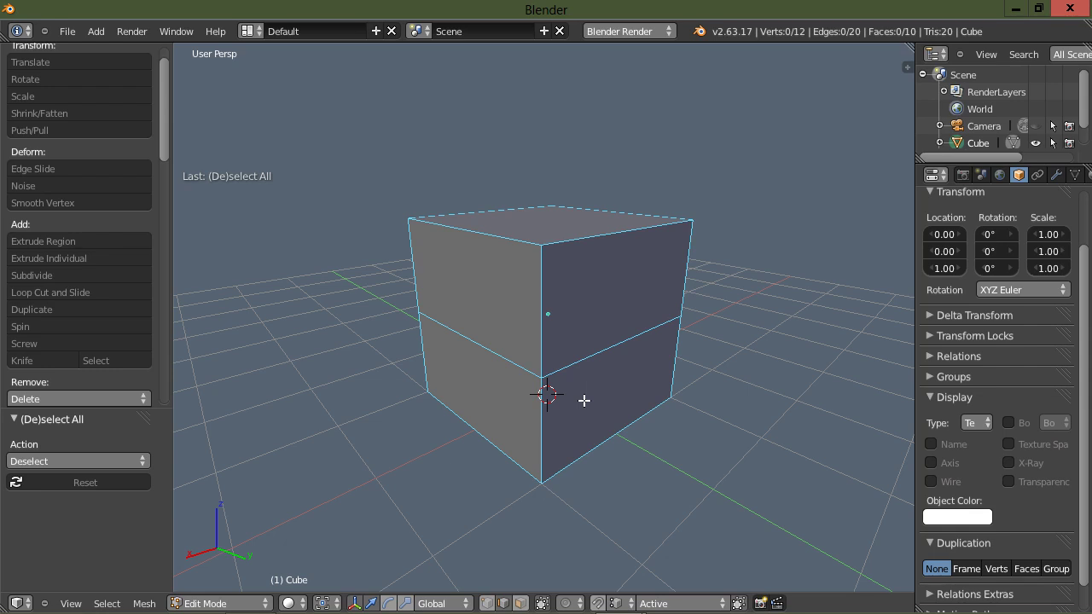
key("1")
Try edge and face select modes, picking two faces, then return to vertex select.
key("2")
key("3")
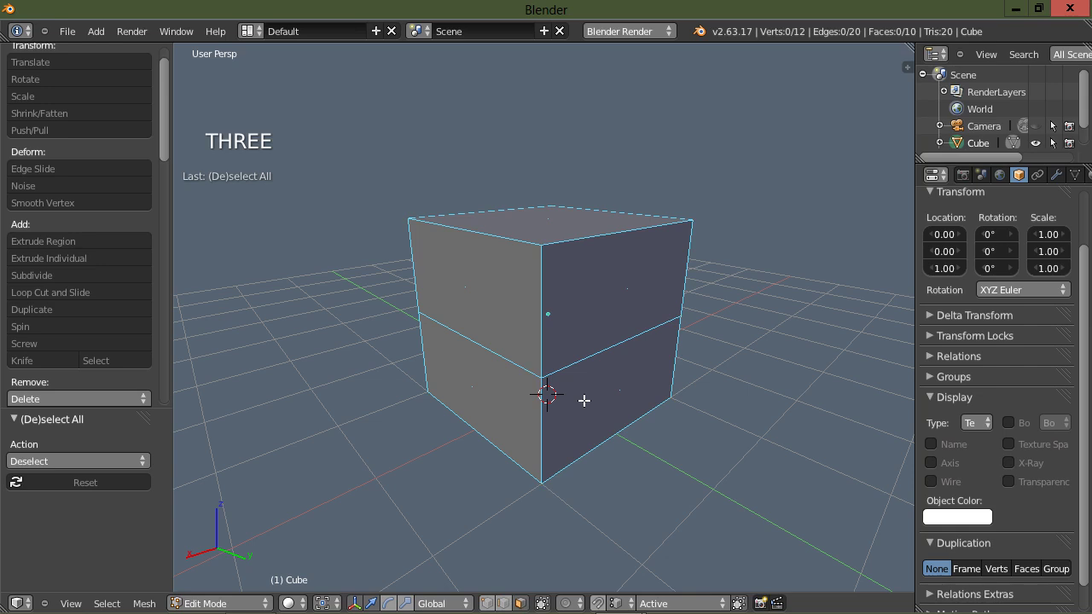
left_click(621, 313)
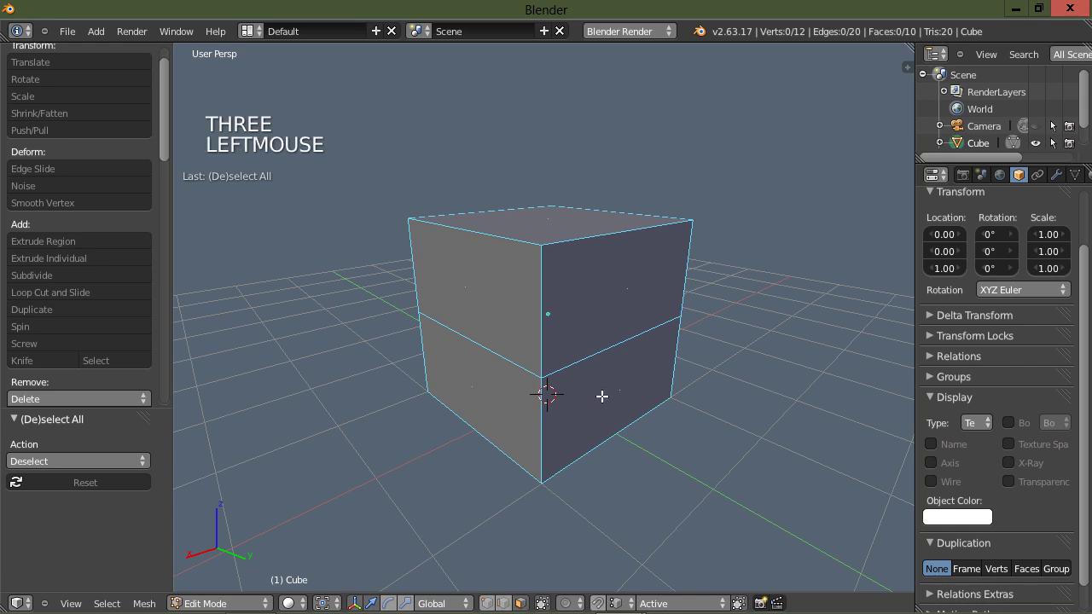
left_click(603, 396)
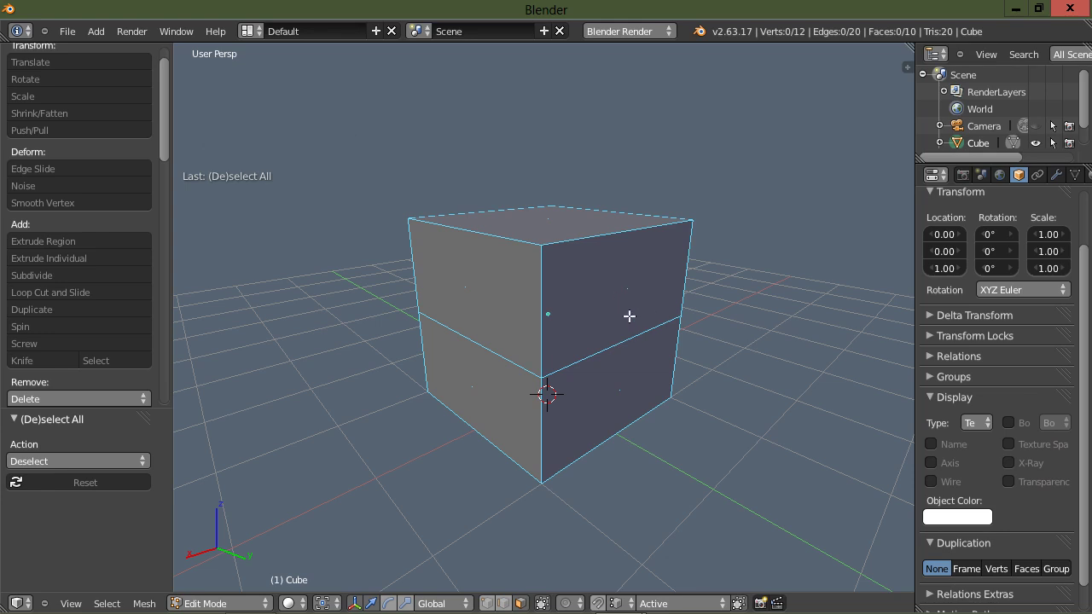
key("1")
left_click_drag(694, 203, 652, 256)
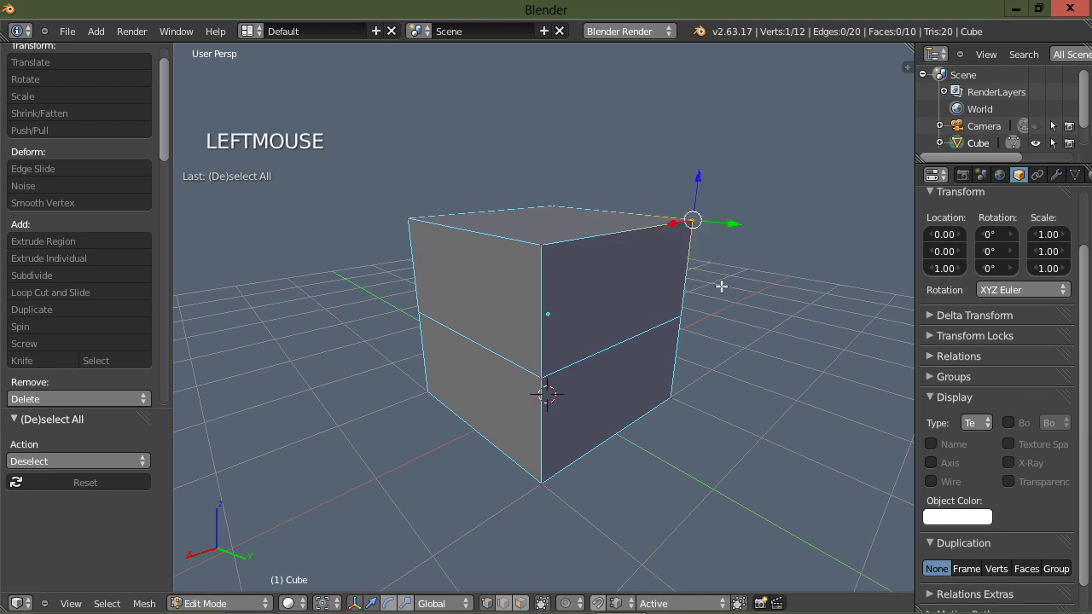
left_click_drag(693, 303, 644, 336)
left_click_drag(708, 389, 646, 446)
left_click(771, 299)
left_click_drag(724, 202, 638, 284)
left_click_drag(700, 306, 648, 353)
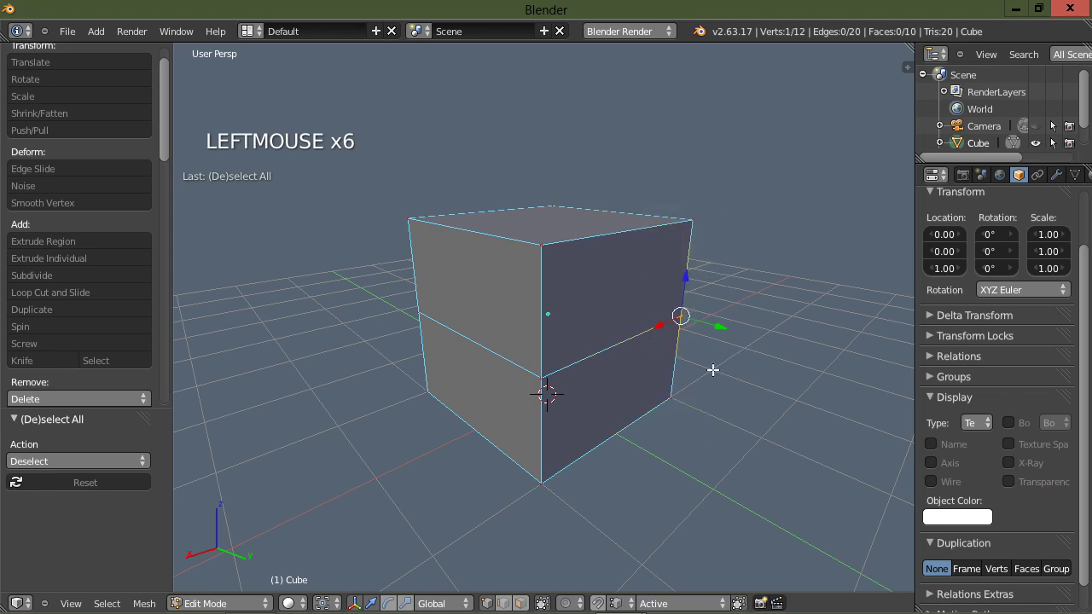
left_click_drag(716, 365, 647, 417)
left_click_drag(737, 199, 639, 261)
left_click_drag(726, 293, 629, 373)
left_click_drag(694, 389, 644, 460)
left_click(642, 474)
left_click_drag(715, 198, 653, 260)
left_click(681, 315, "shift")
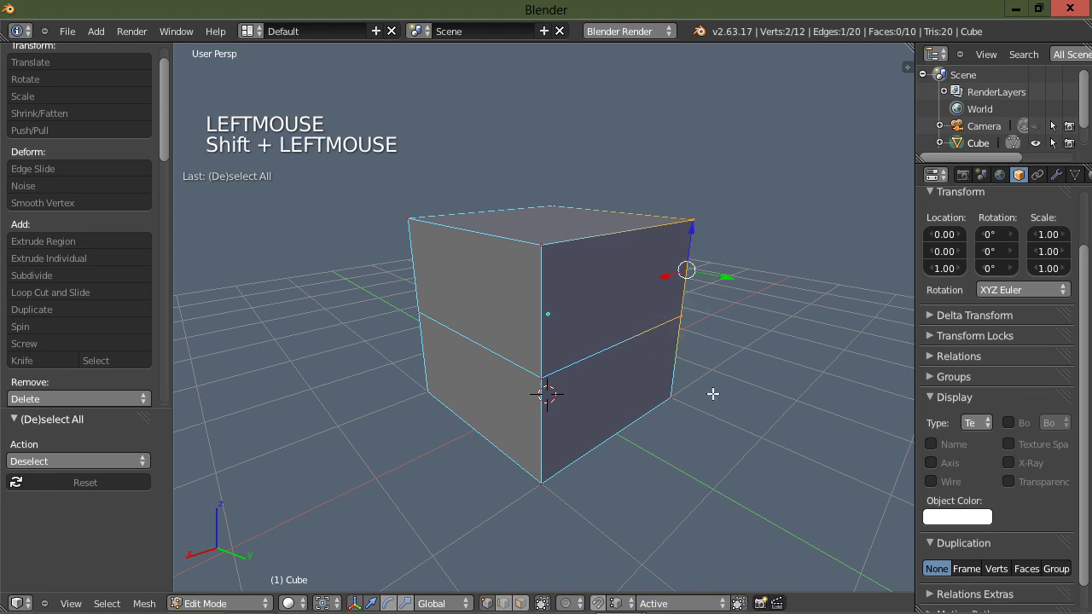
left_click_drag(698, 376, 641, 450, "shift")
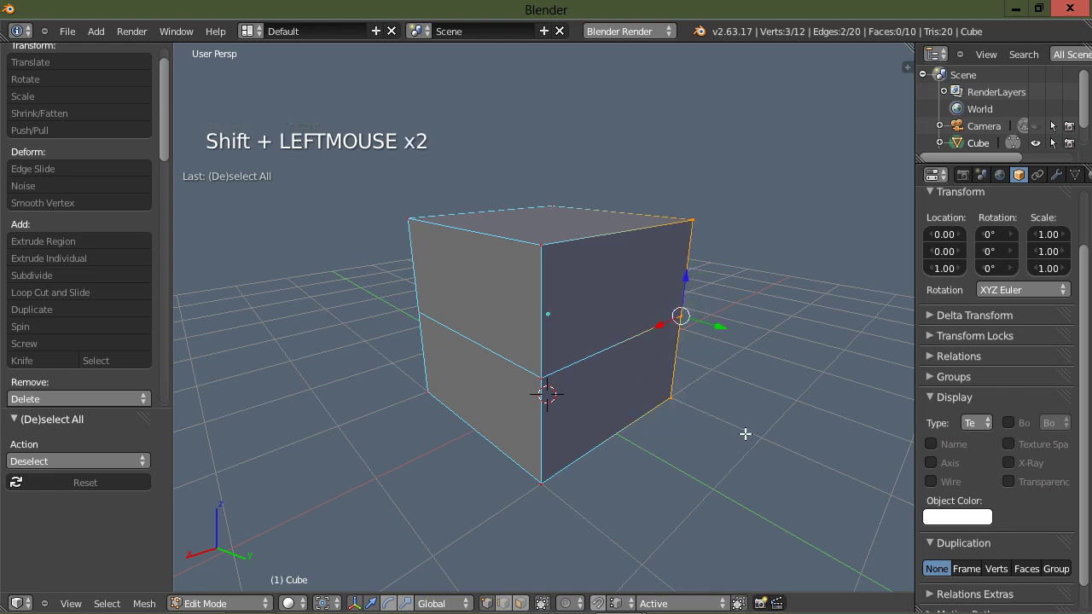
left_click(730, 382)
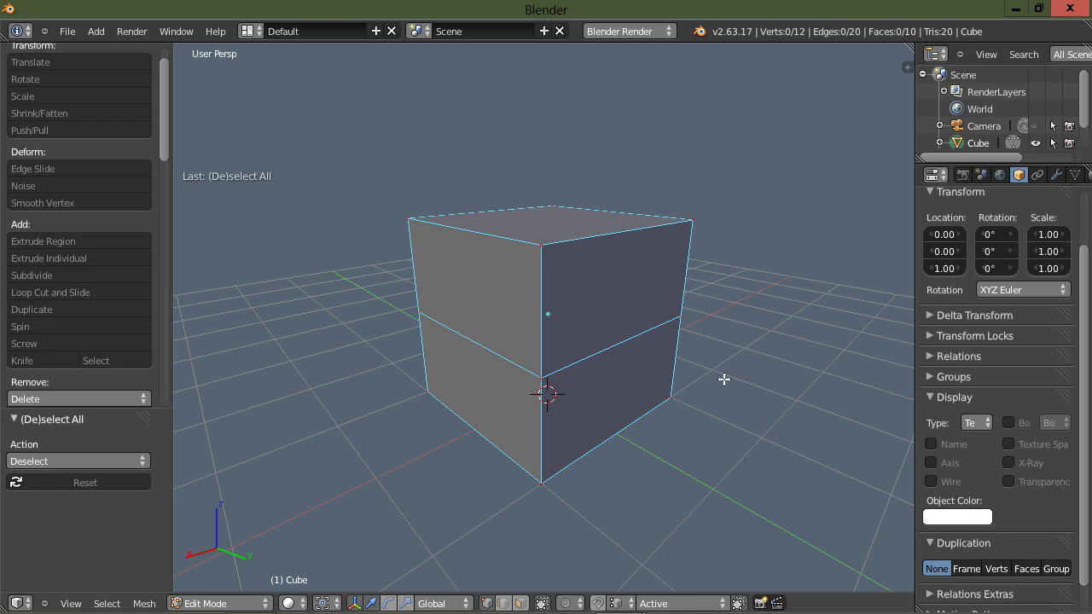
right_click(691, 369, "alt")
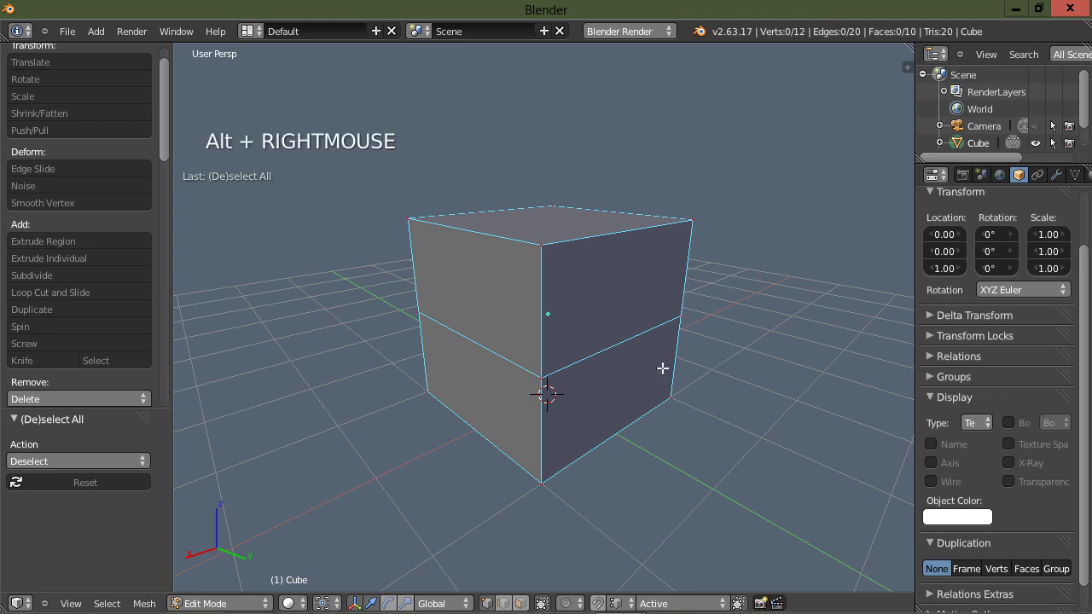
right_click(707, 372, "alt")
left_click(719, 361, "alt")
mouse_move(658, 379)
left_mouse_down("alt")
mouse_move(670, 469)
mouse_move(791, 400)
mouse_move(814, 352)
left_mouse_up("alt")
mouse_move(755, 203)
left_mouse_down("alt")
mouse_move(689, 204)
mouse_move(655, 224)
mouse_move(663, 275)
mouse_move(784, 262)
left_mouse_up("alt")
mouse_move(663, 280)
left_mouse_down("alt")
mouse_move(618, 304)
mouse_move(779, 316)
left_mouse_up("alt")
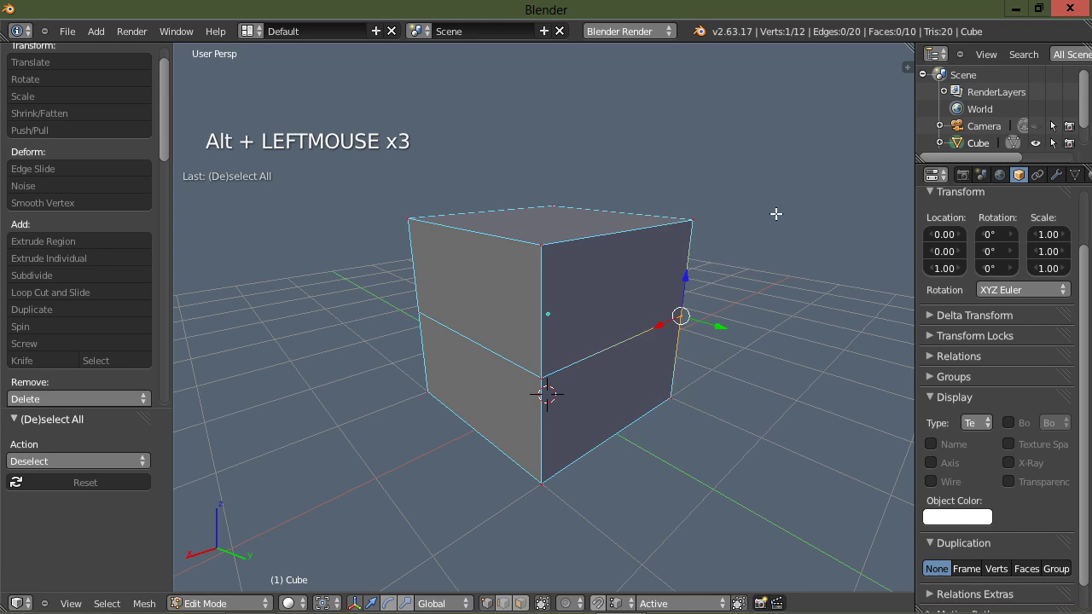
mouse_move(759, 203)
left_mouse_down("alt+shift")
mouse_move(659, 210)
mouse_move(730, 261)
left_mouse_up("alt+shift")
mouse_move(726, 370)
left_mouse_down("alt+shift")
mouse_move(640, 427)
mouse_move(783, 460)
mouse_move(781, 442)
left_mouse_up("alt+shift")
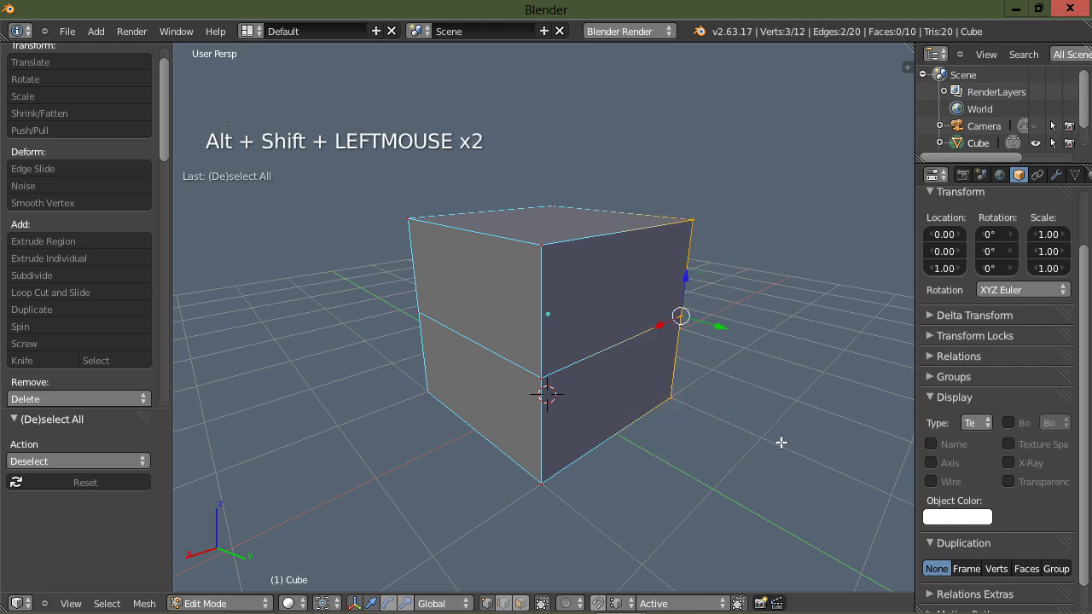
left_click(737, 426)
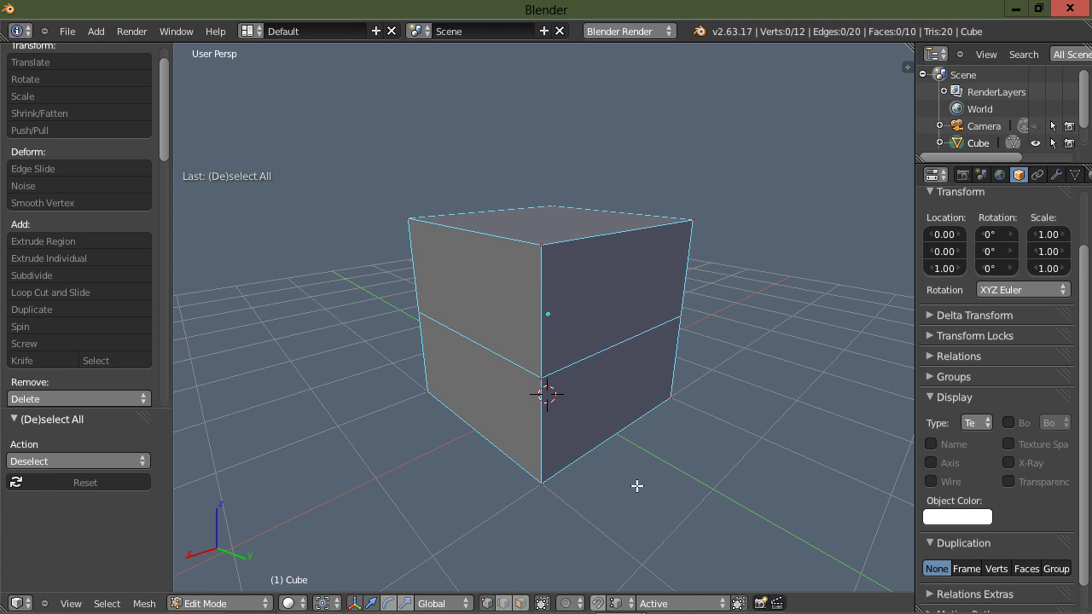
In face select mode, select the cube's upper right face and scale it to 0.755.
key("3")
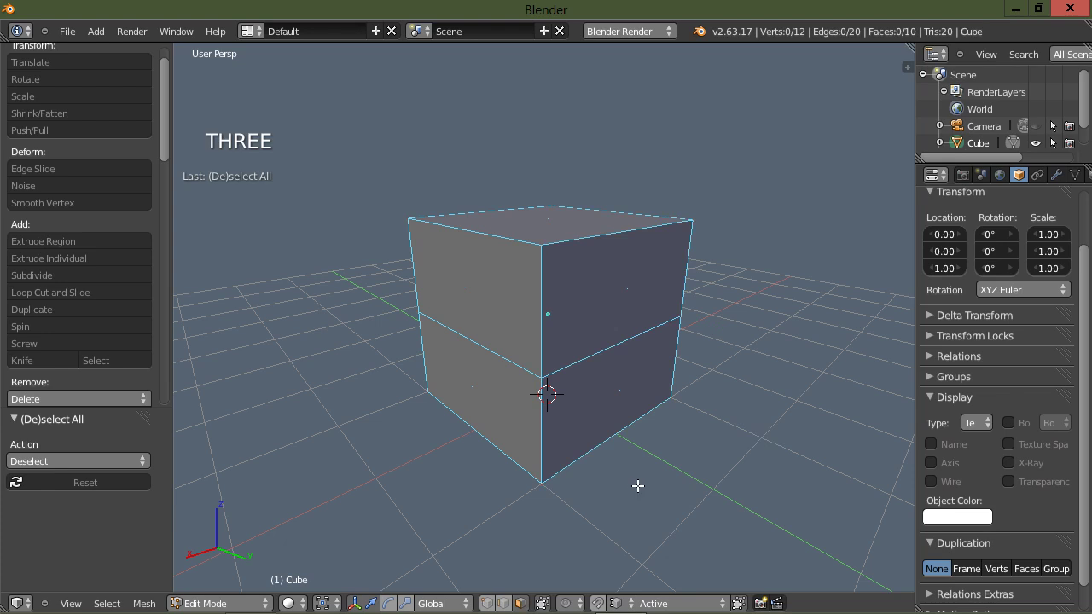
left_click(618, 292)
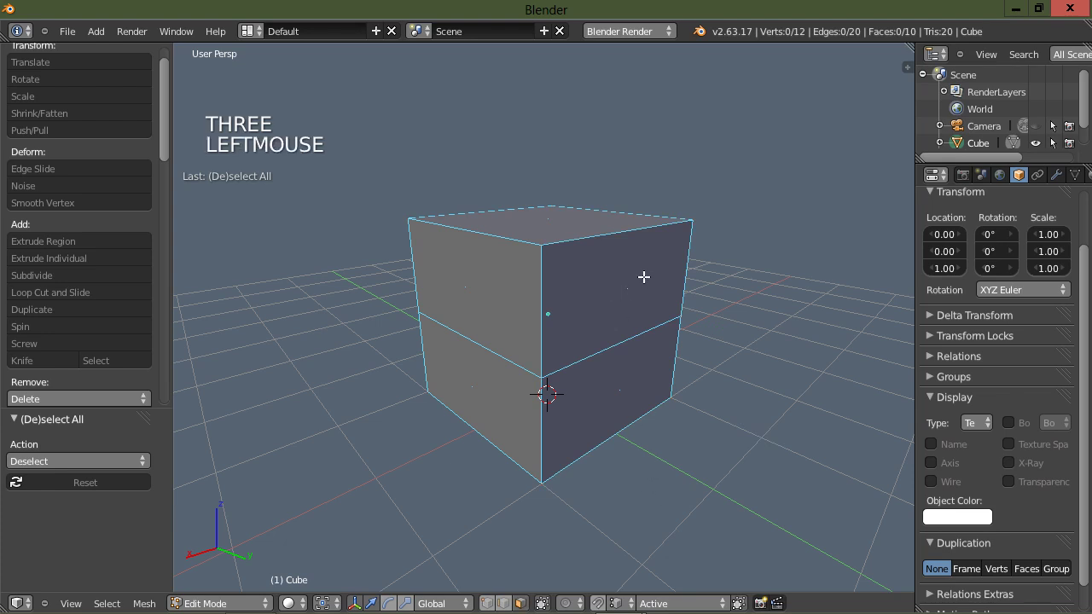
left_click(619, 293)
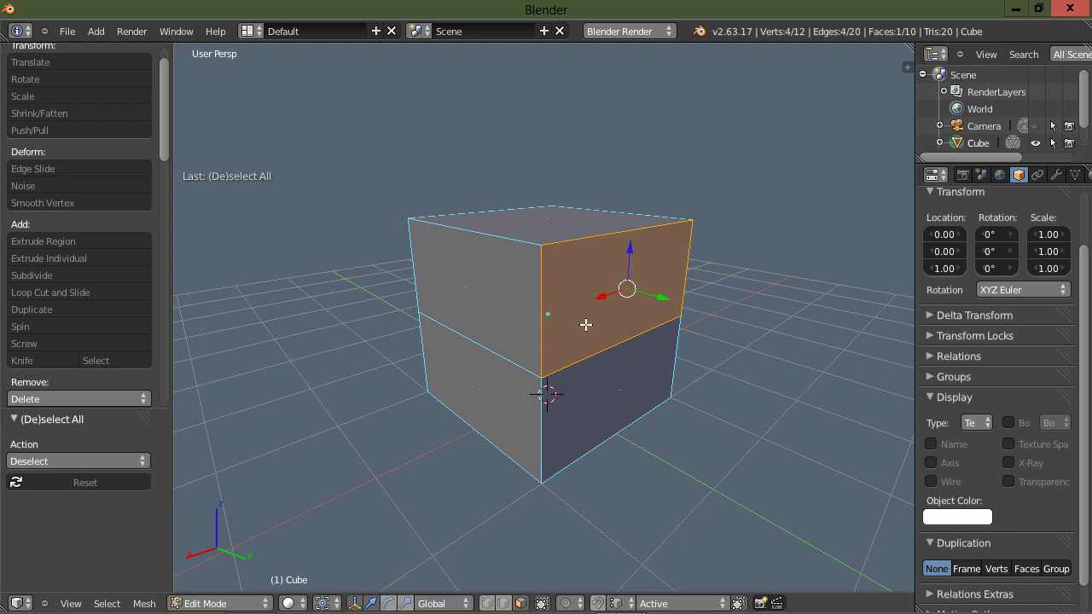
key("w")
left_click(595, 321)
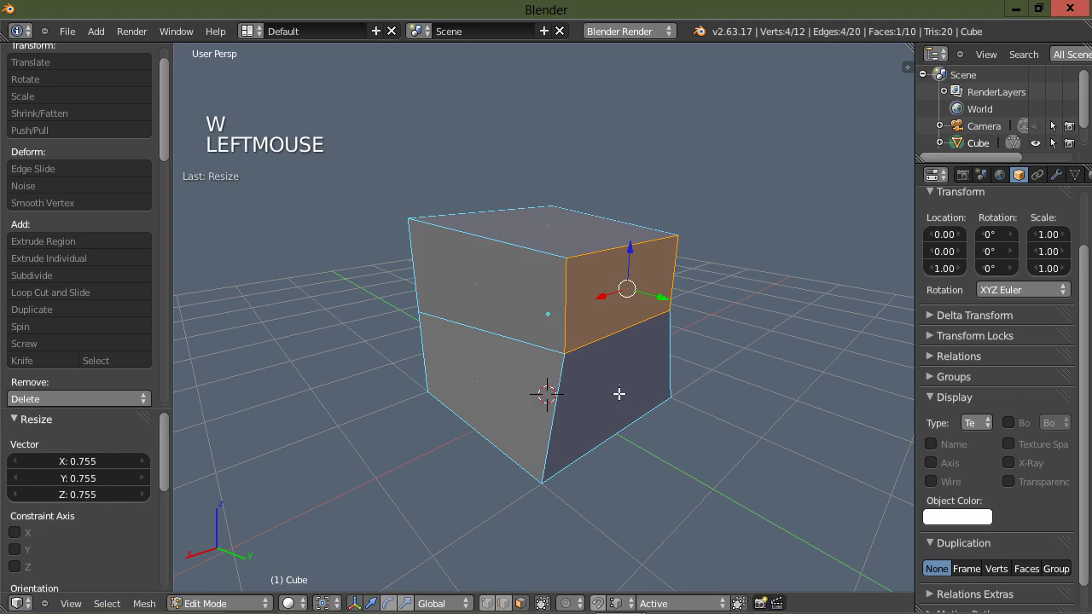
Rotate that face about -10°, move it to a new position, then deselect everything.
key("e")
key("e")
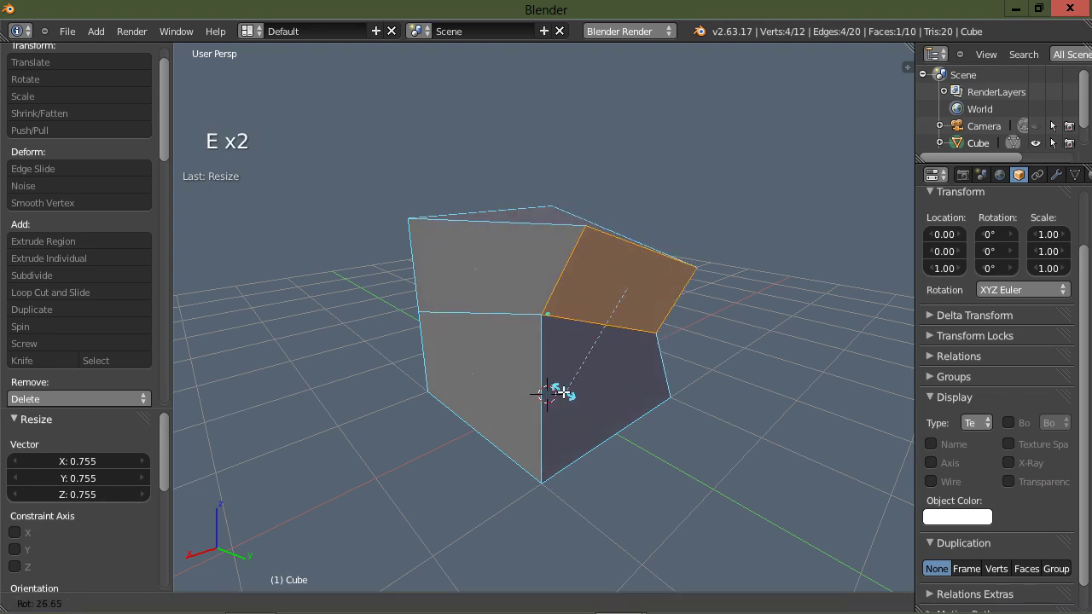
left_click(633, 376)
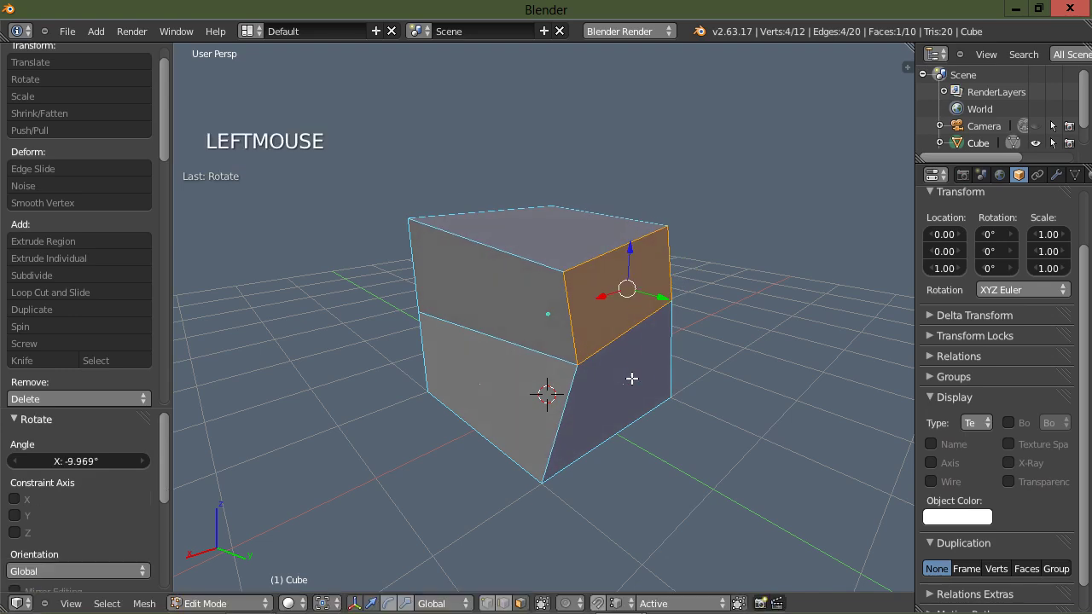
key("r")
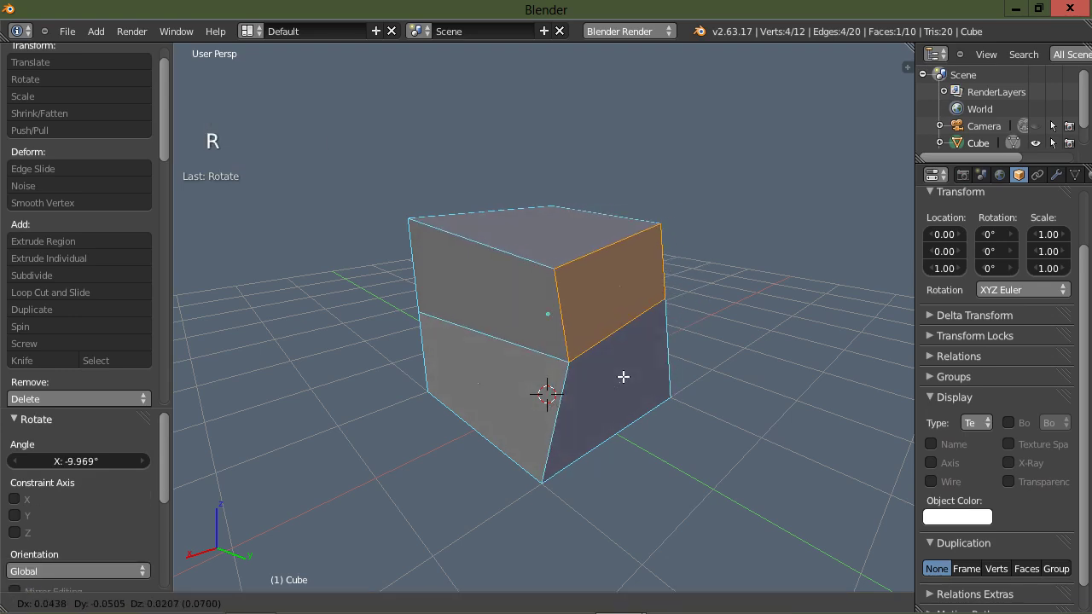
left_click(623, 377)
double_click(598, 495)
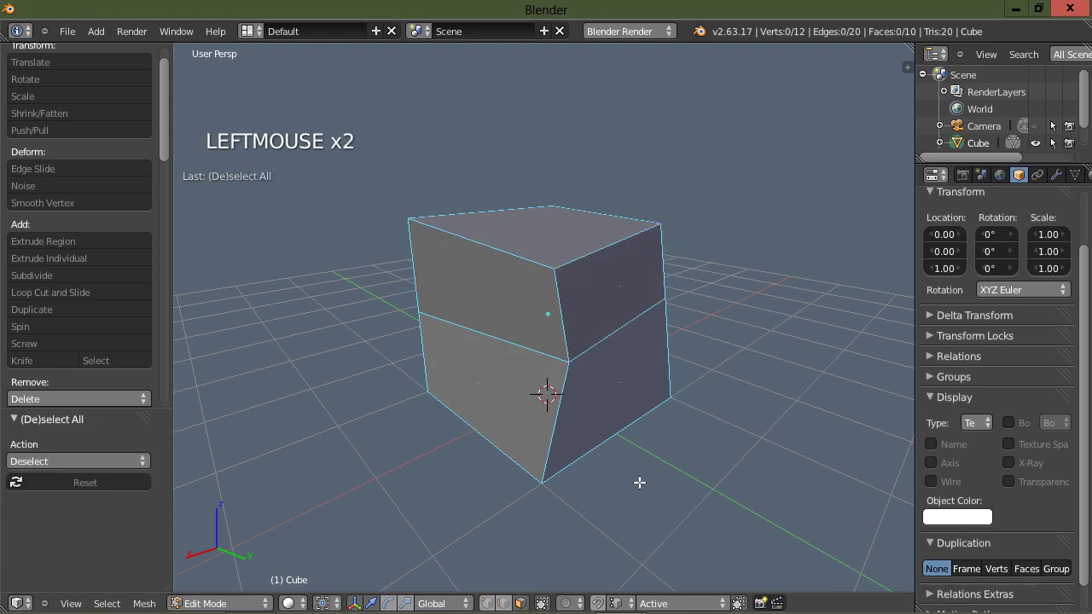